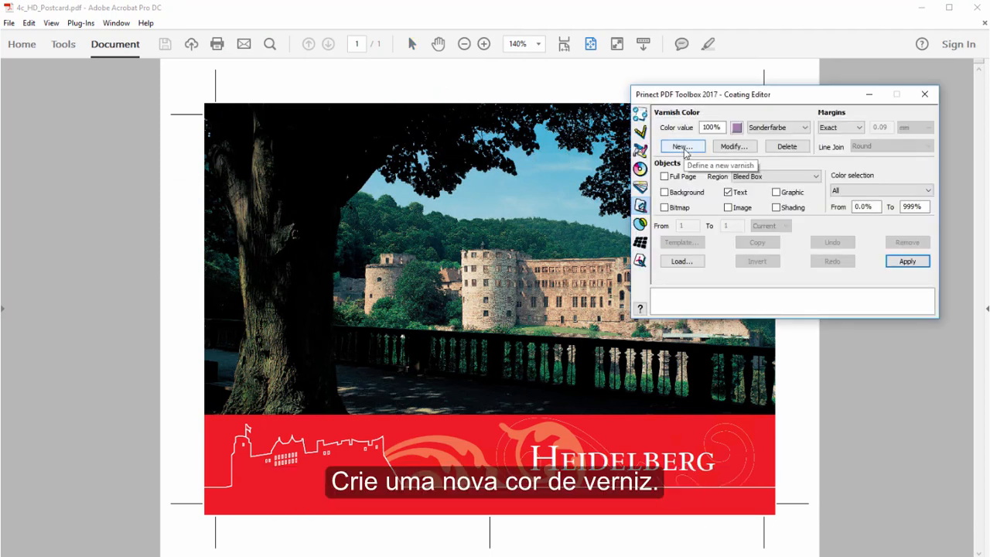
Start a new varnish color named varnish and set its type to Transparent.
{"action": "left_click", "coordinate": [682, 147]}
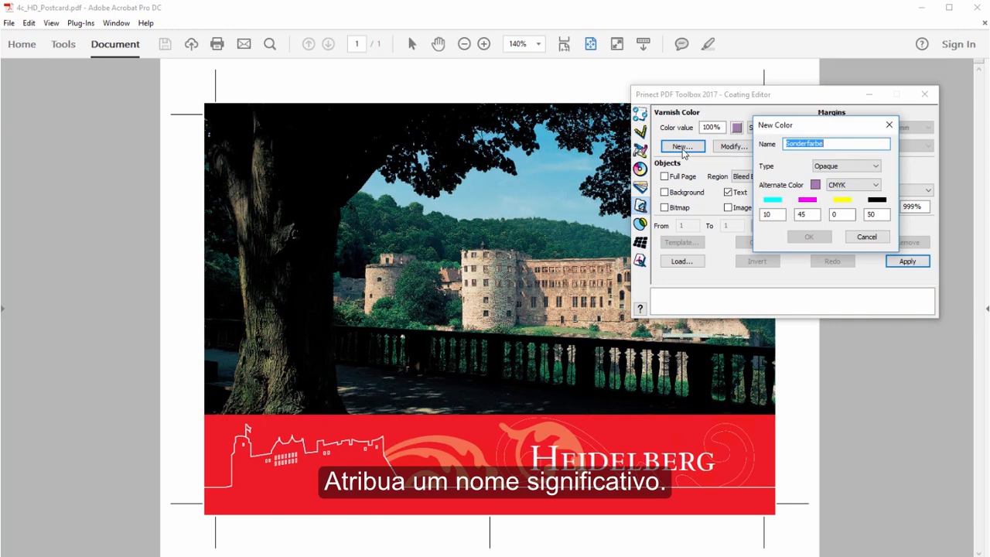
{"action": "type", "text": "varnish"}
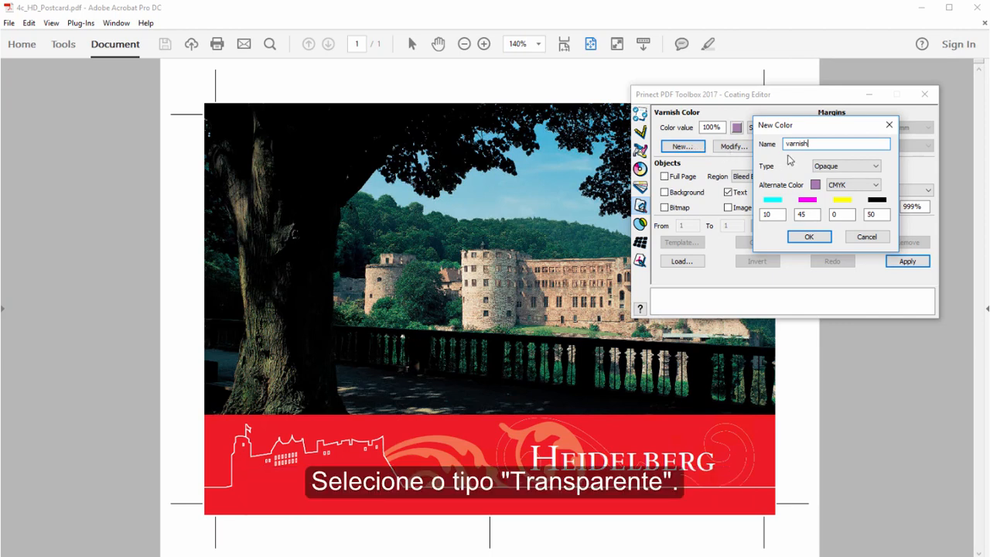
{"action": "left_click", "coordinate": [876, 167]}
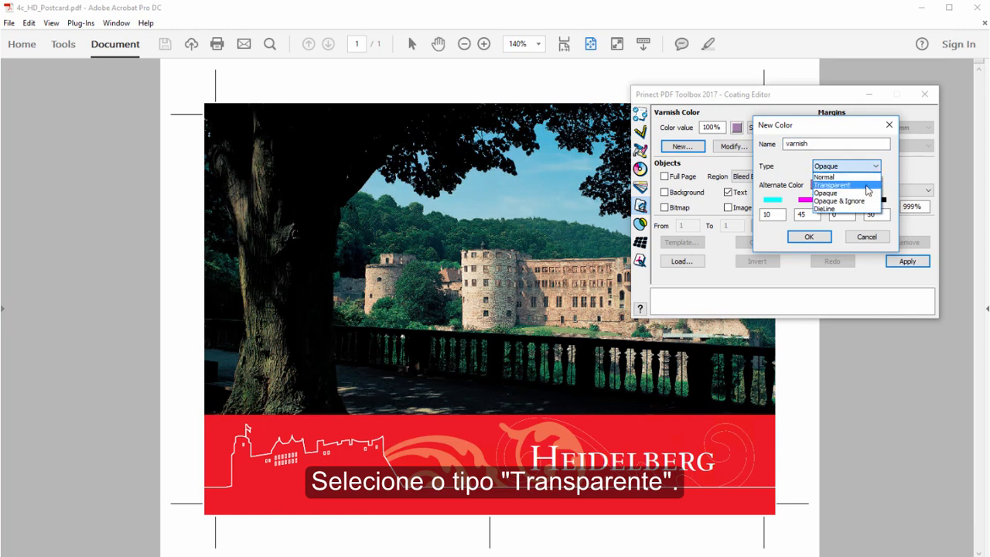
{"action": "left_click", "coordinate": [866, 186]}
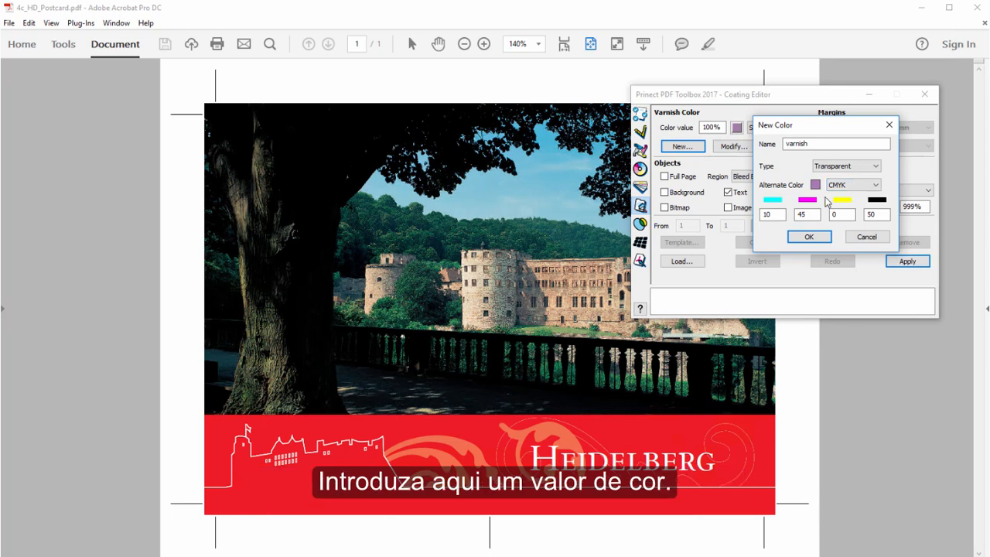
Set the new color's CMYK alternate values to 50, 0, 100, 0 and create the color.
{"action": "double_click", "coordinate": [775, 215]}
{"action": "type", "text": "50"}
{"action": "key", "text": "Tab"}
{"action": "type", "text": "0"}
{"action": "key", "text": "Tab"}
{"action": "type", "text": "100"}
{"action": "key", "text": "Tab"}
{"action": "type", "text": "0"}
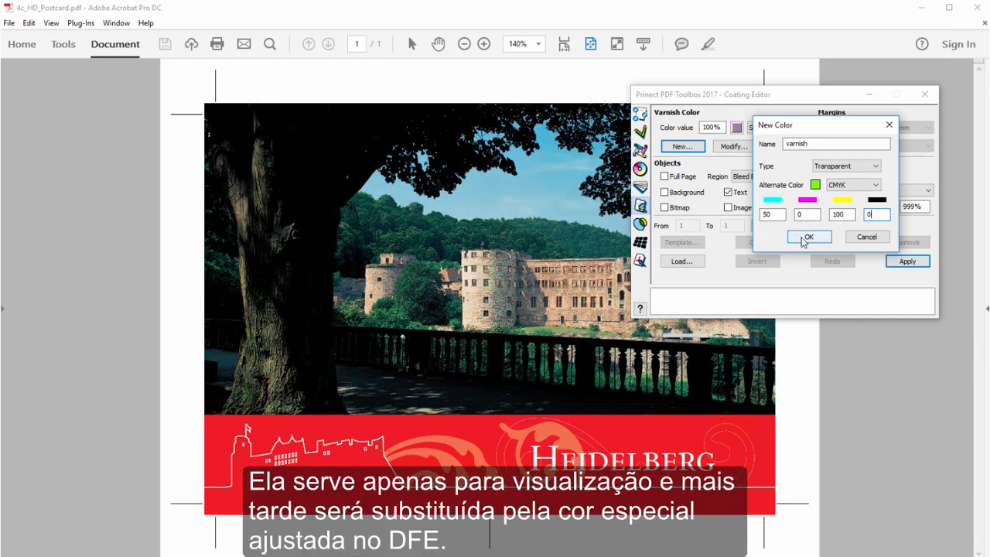
{"action": "left_click", "coordinate": [807, 238]}
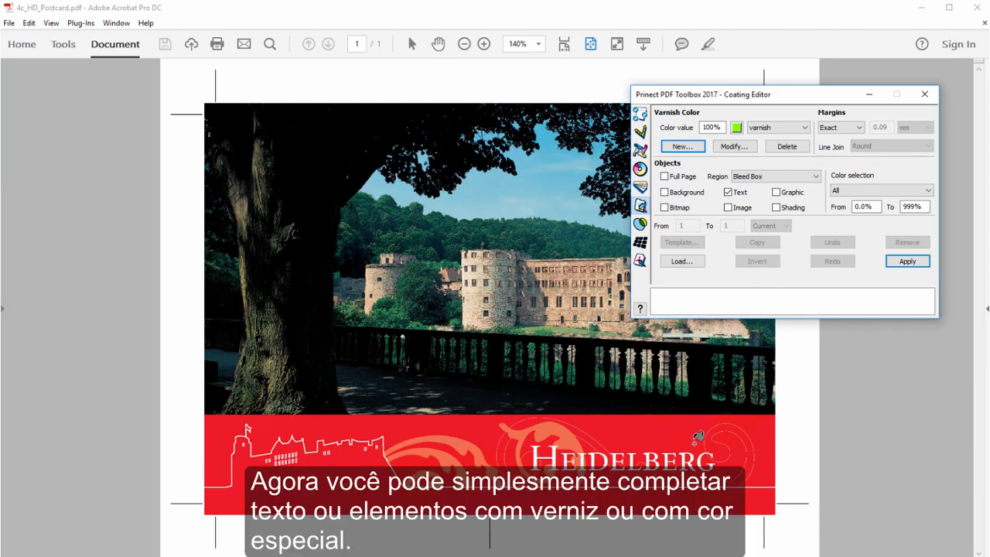
Apply the varnish to the Heidelberg lettering, the castle silhouette with its base band and the leaf ornament, and close the Coating Editor.
{"action": "left_click", "coordinate": [688, 460]}
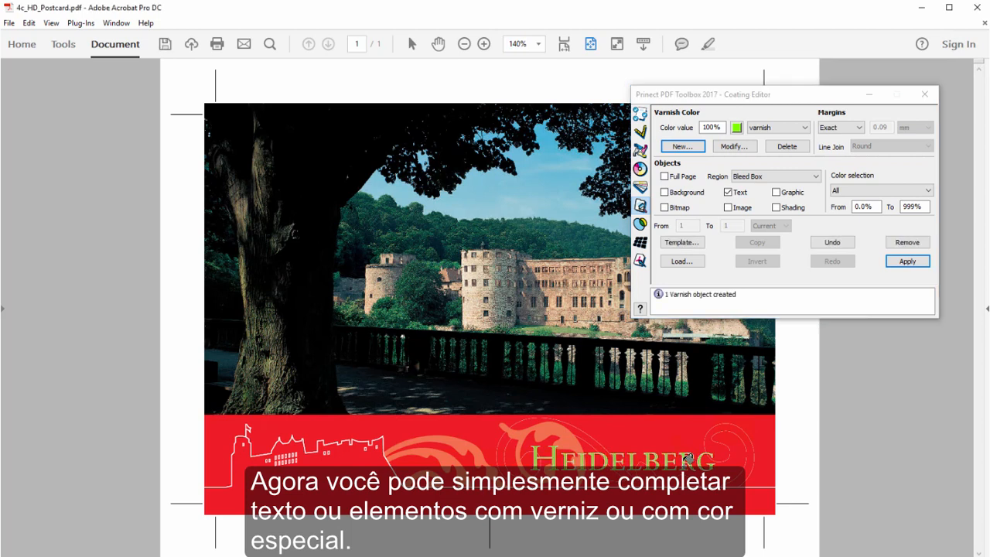
{"action": "left_click", "coordinate": [610, 488]}
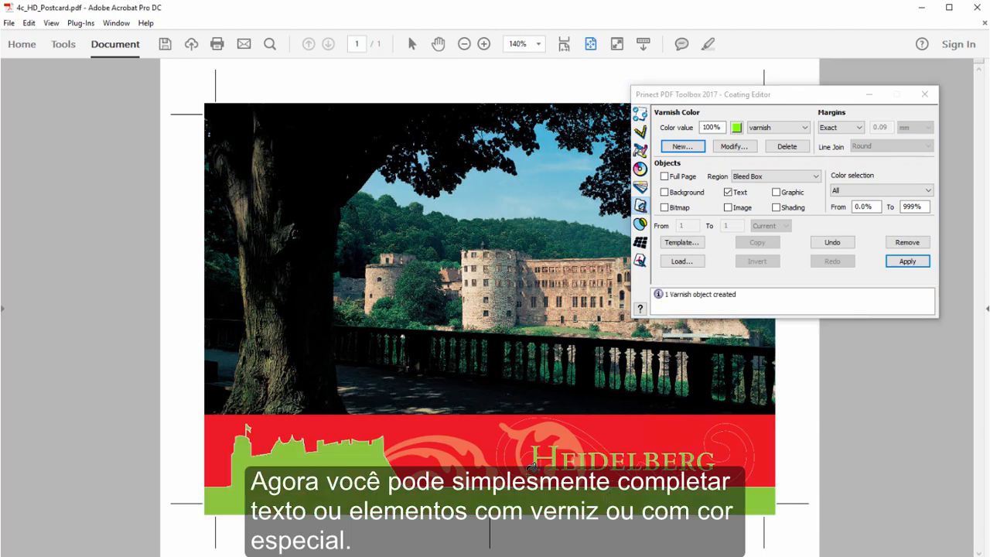
{"action": "left_click", "coordinate": [464, 441]}
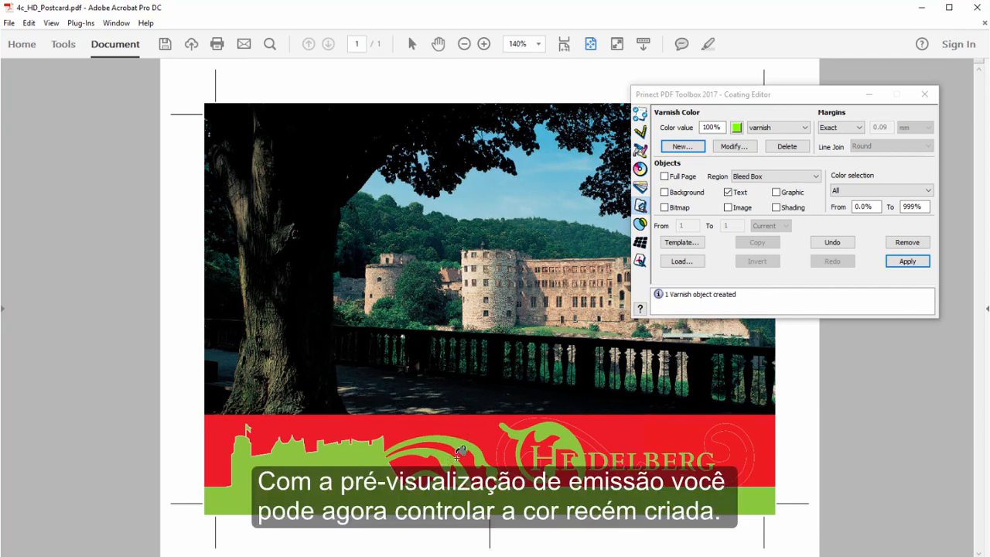
{"action": "left_click", "coordinate": [925, 97]}
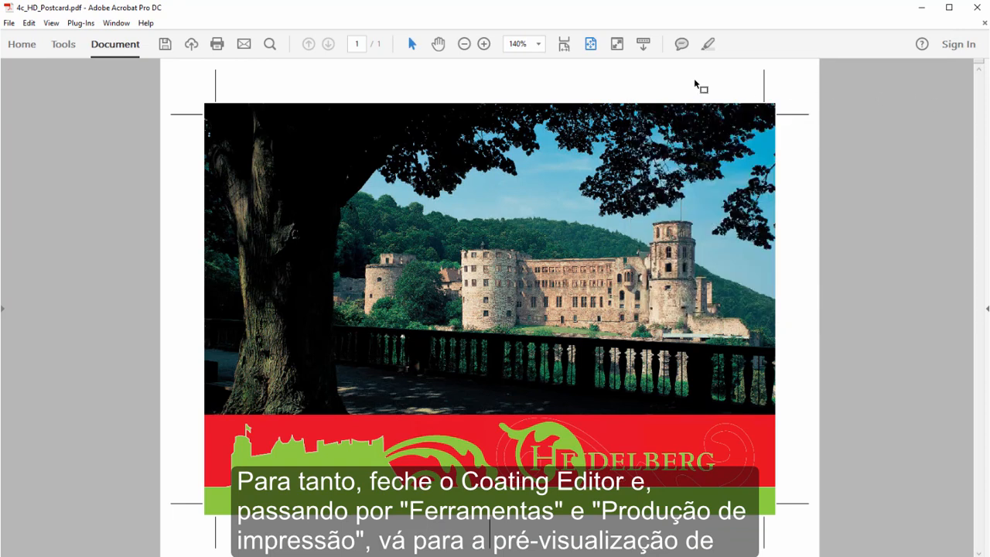
Check the varnish spot color in the Print Production Output Preview by toggling its separation off and on.
{"action": "left_click", "coordinate": [64, 45]}
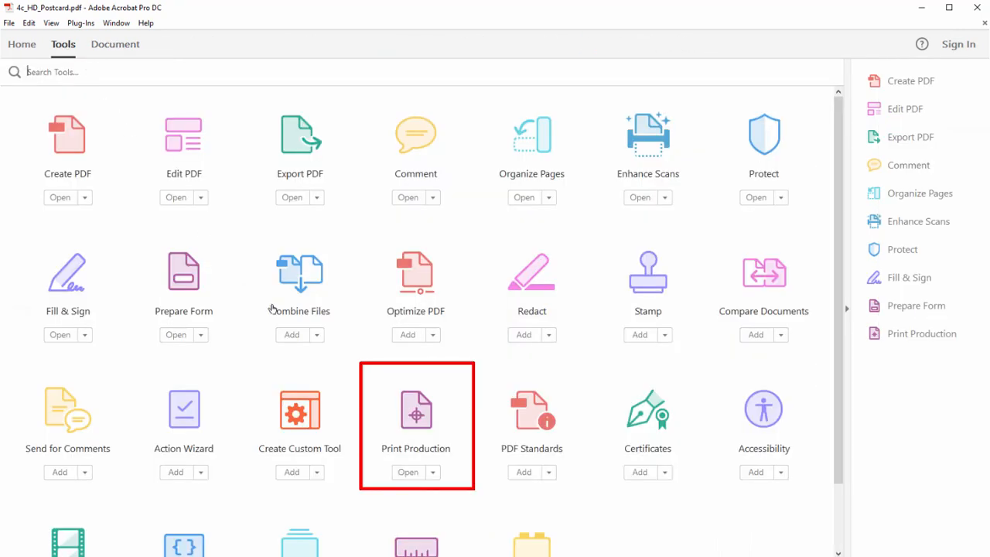
{"action": "left_click", "coordinate": [418, 417]}
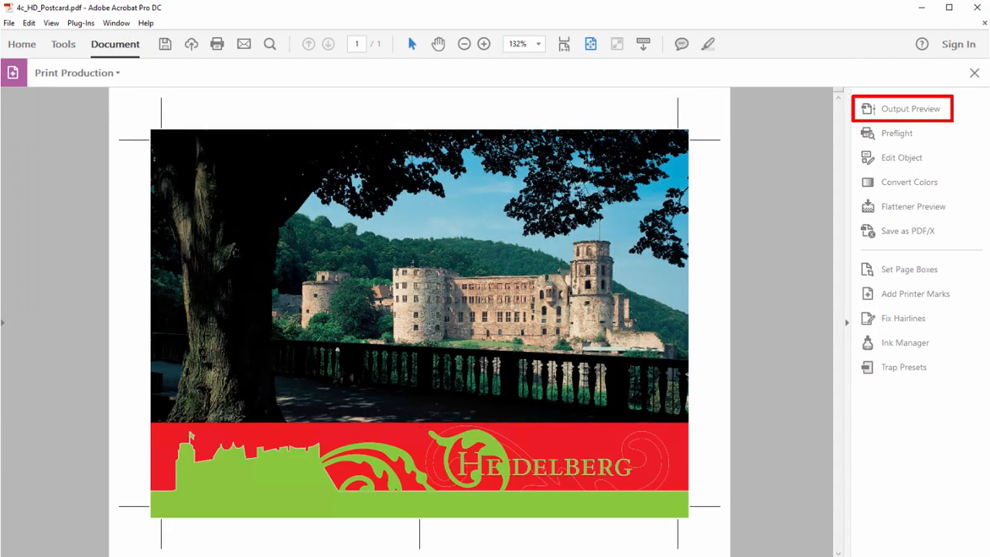
{"action": "left_click", "coordinate": [903, 111]}
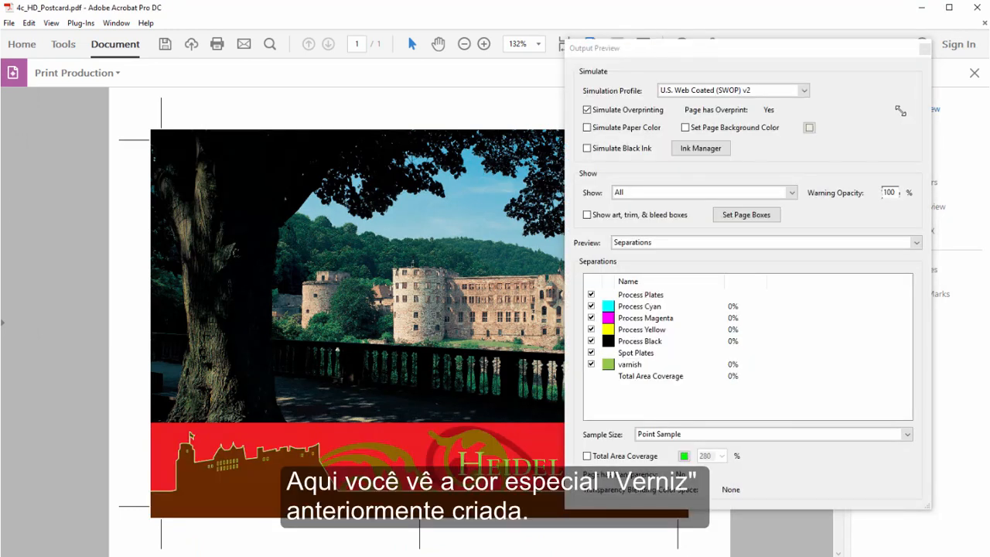
{"action": "left_click", "coordinate": [591, 363]}
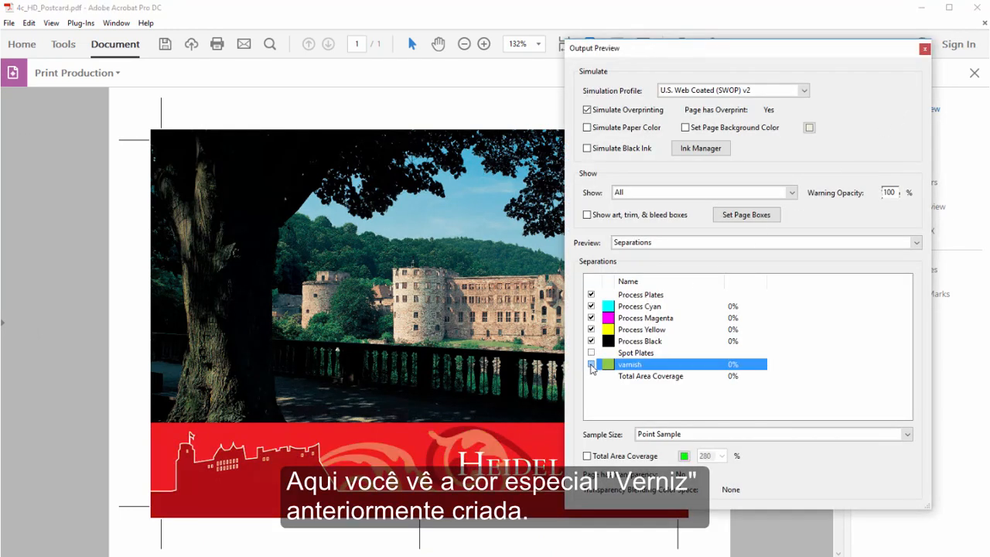
{"action": "left_click", "coordinate": [591, 364]}
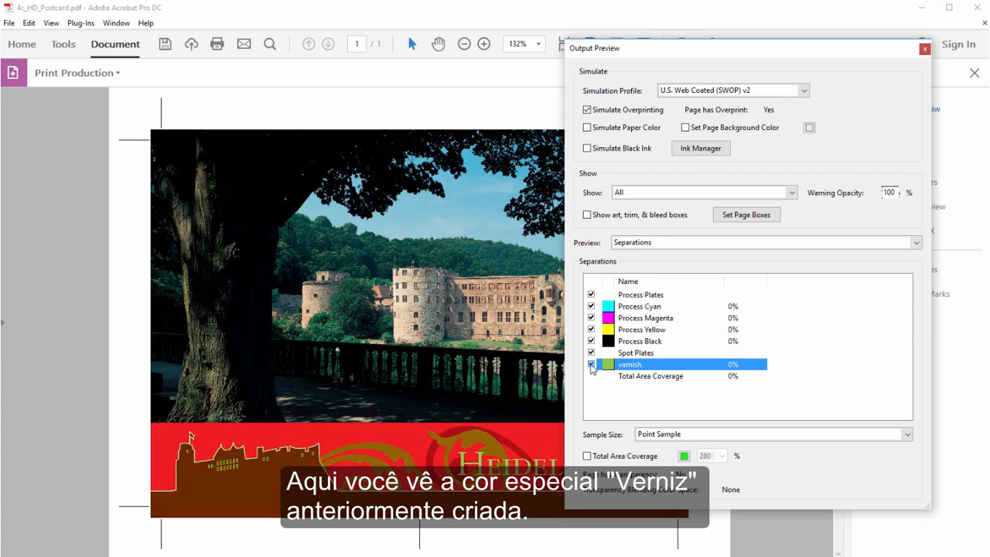
{"action": "left_click", "coordinate": [591, 364]}
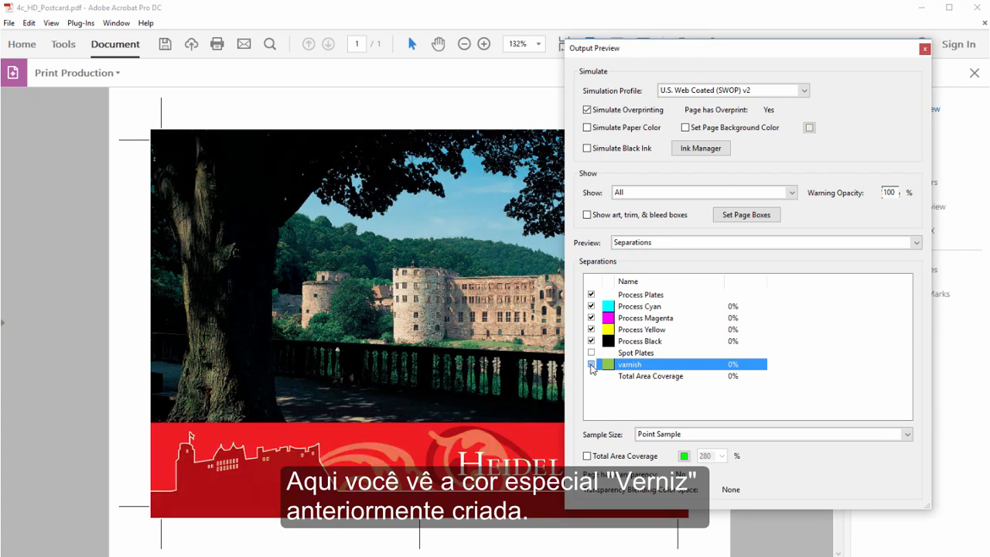
{"action": "left_click", "coordinate": [591, 364]}
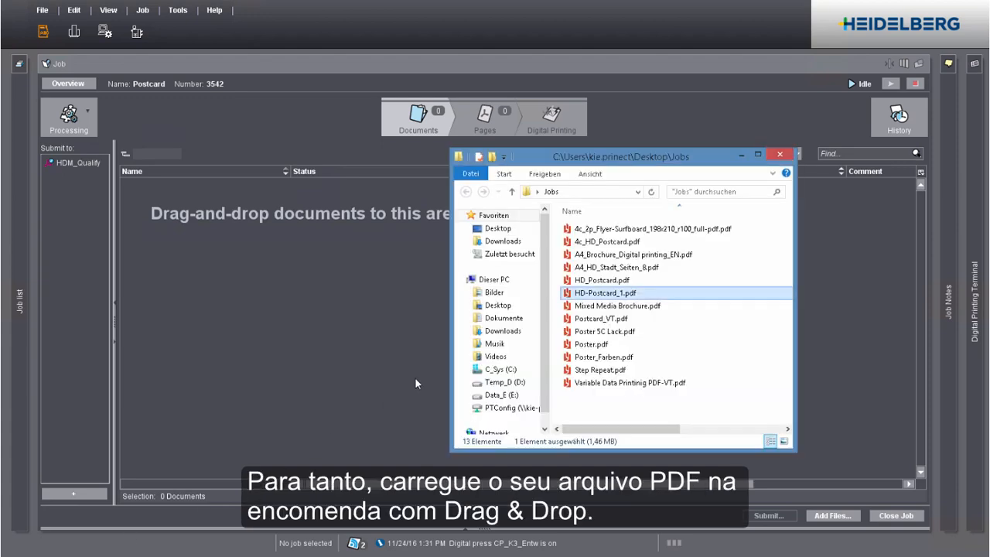
In the Heidelberg DFE, add HD-Postcard_1.pdf from the Jobs folder to the Postcard job and open the job's color settings.
{"action": "left_click_drag", "start_coordinate": [583, 292], "coordinate": [334, 287]}
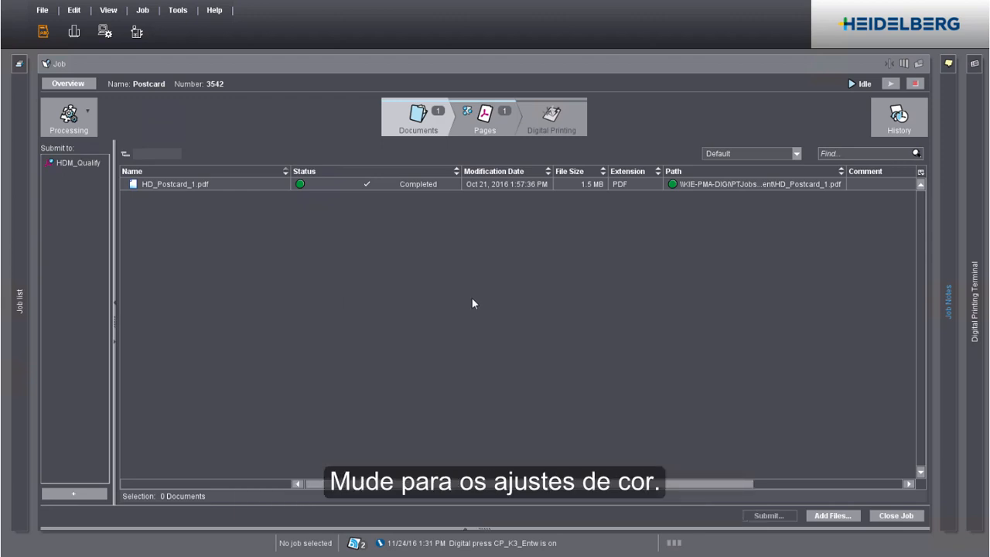
{"action": "left_click", "coordinate": [90, 116]}
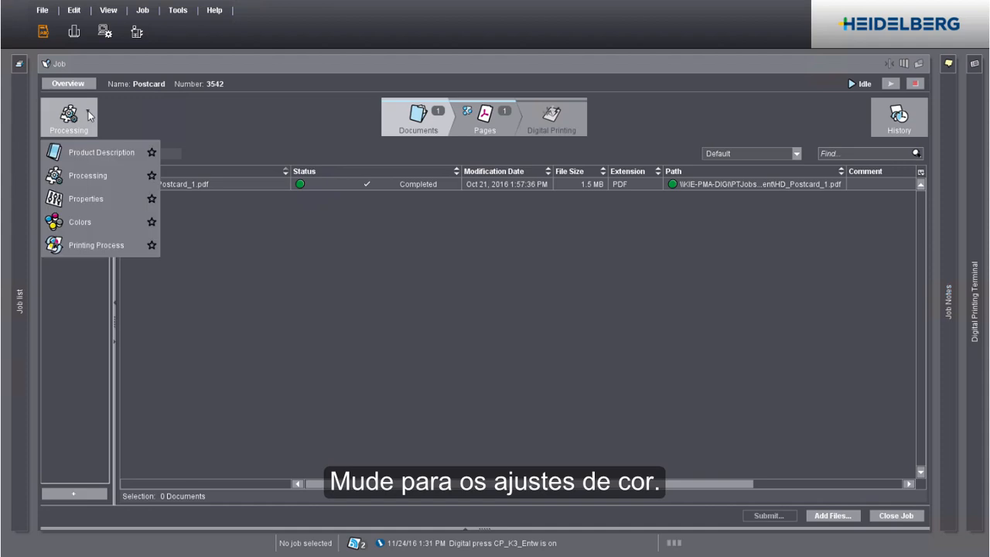
{"action": "left_click", "coordinate": [80, 223]}
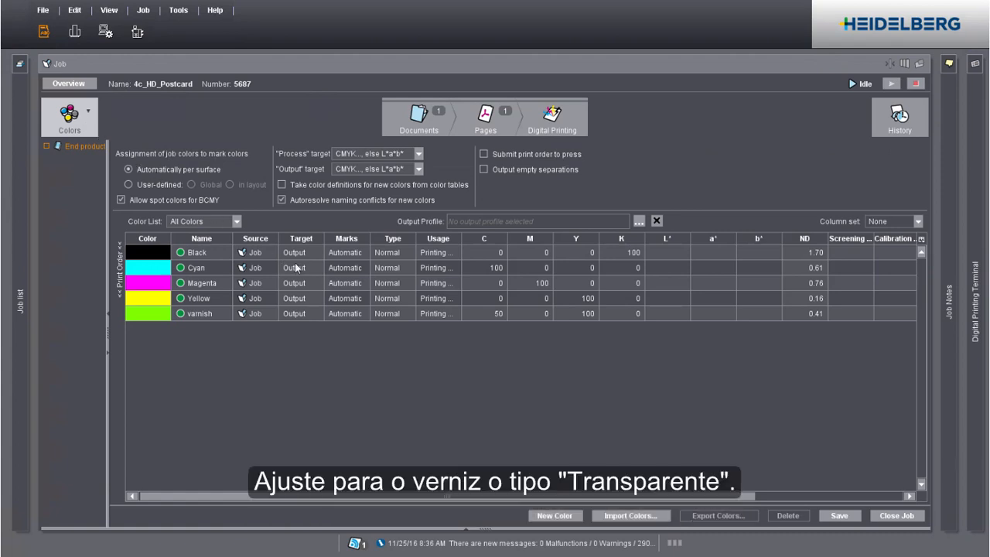
Set the varnish color's type to Transparent and its usage to Special, printing unit, and save the color settings.
{"action": "left_click", "coordinate": [389, 317]}
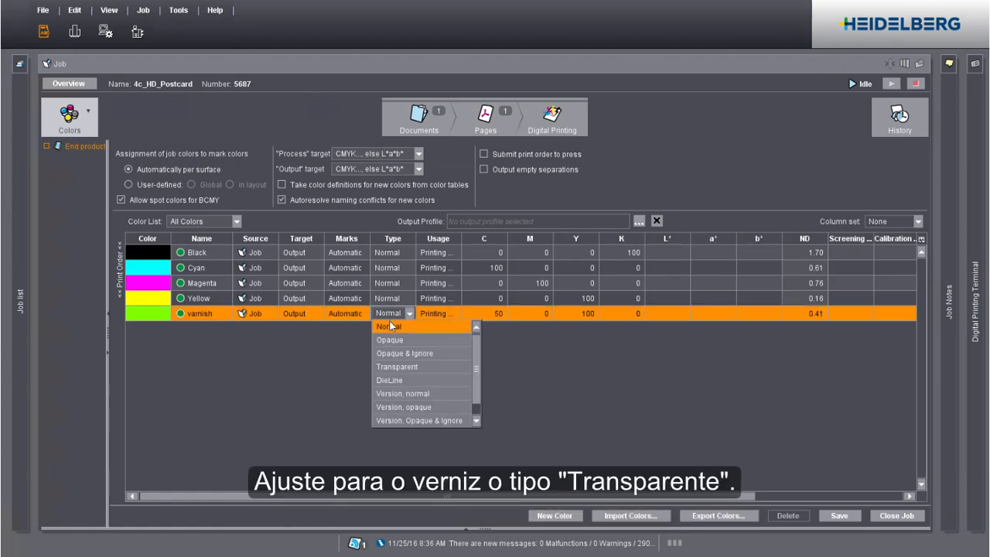
{"action": "left_click", "coordinate": [397, 366]}
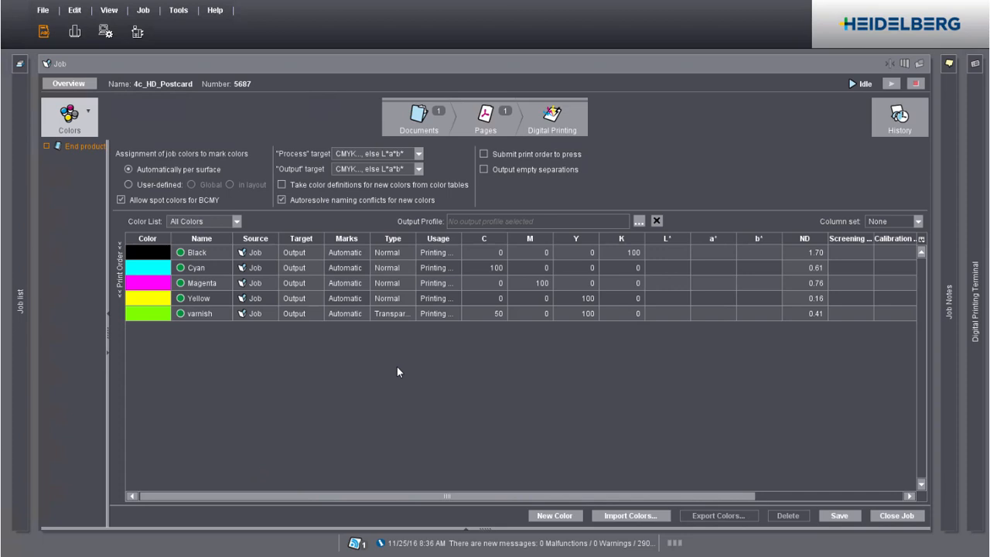
{"action": "left_click", "coordinate": [433, 314]}
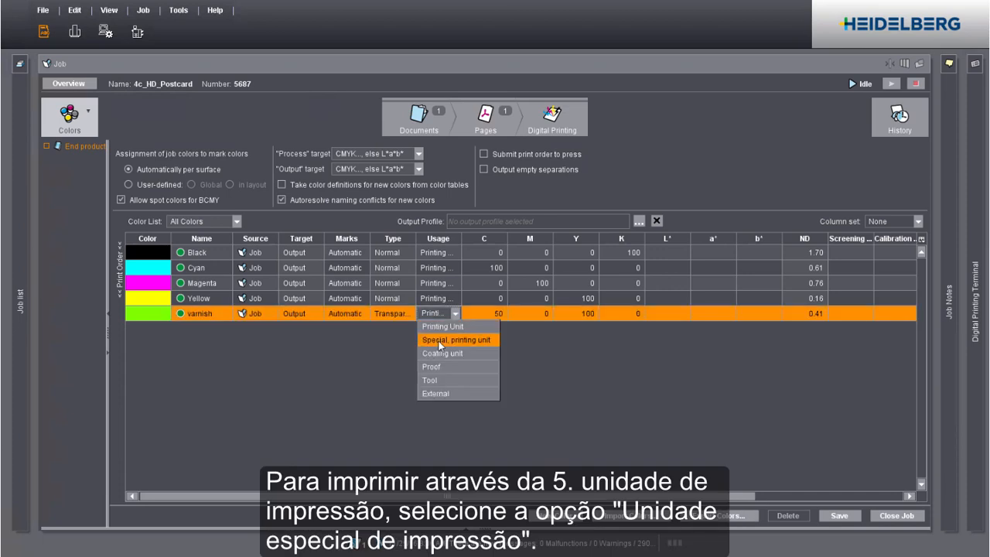
{"action": "left_click", "coordinate": [440, 340]}
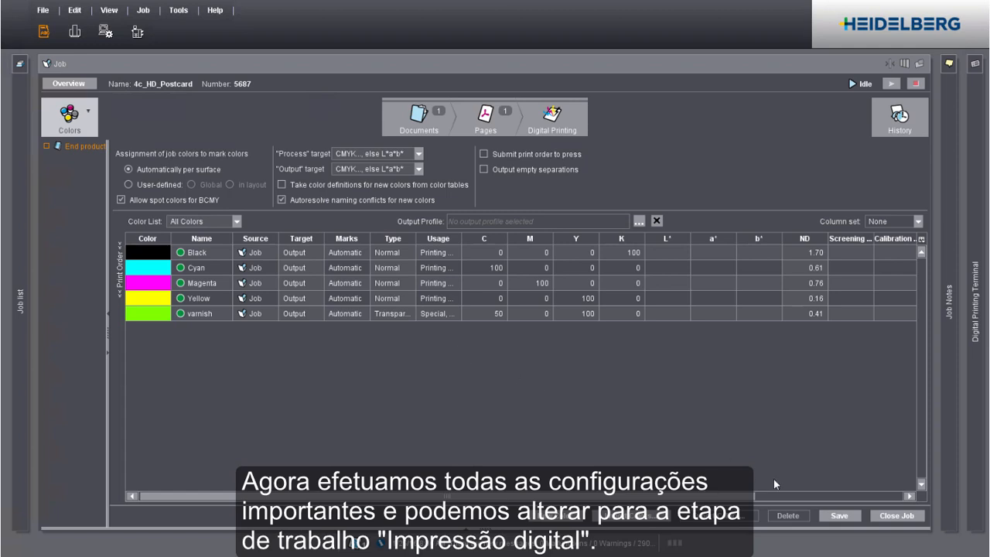
{"action": "left_click", "coordinate": [838, 517]}
Add the HDM_Postcard PagePrint sequence template to the job's digital printing stage.
{"action": "left_click", "coordinate": [567, 127]}
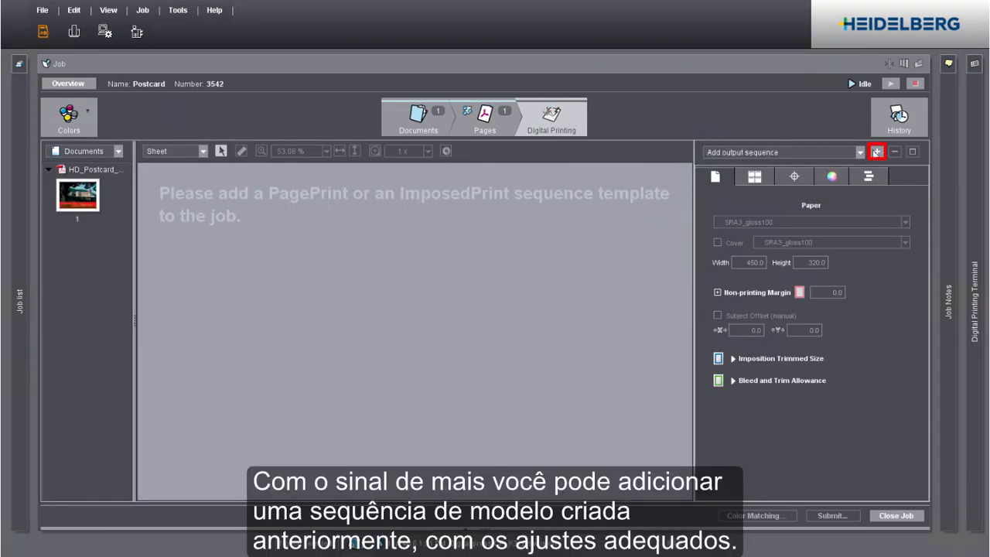
{"action": "left_click", "coordinate": [877, 152]}
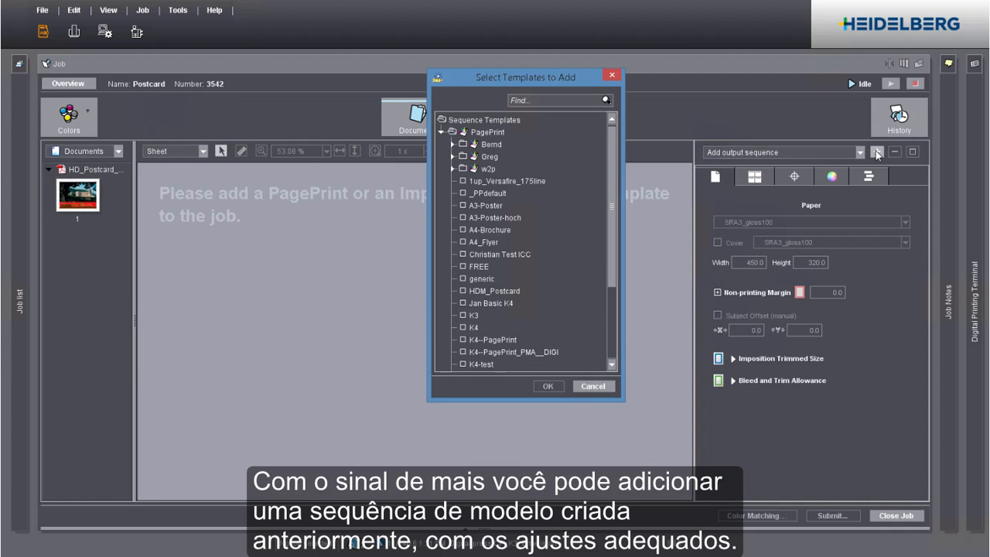
{"action": "left_click", "coordinate": [508, 291]}
{"action": "left_click", "coordinate": [540, 386]}
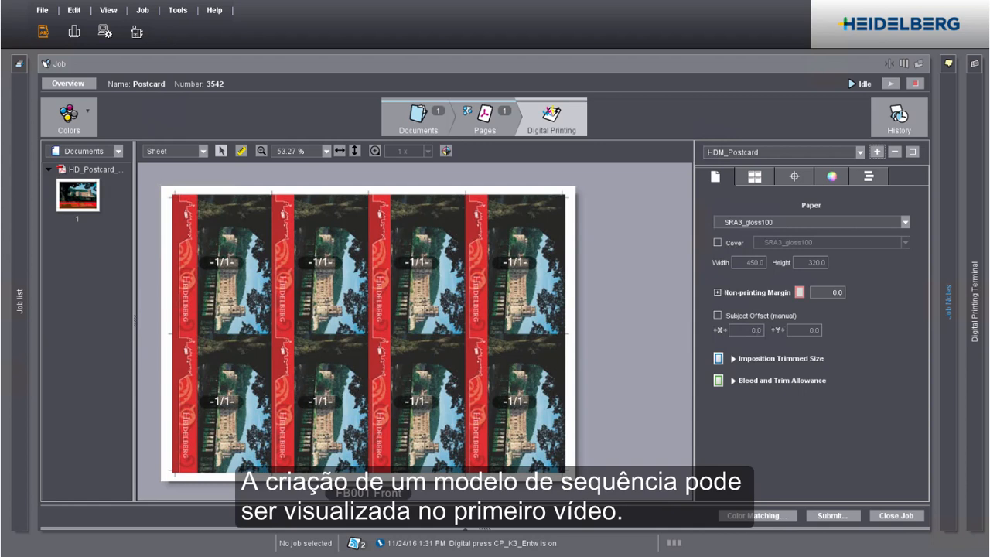
Enable Print Varnish with High Inking in the output sequence's spot color settings.
{"action": "left_click", "coordinate": [757, 178]}
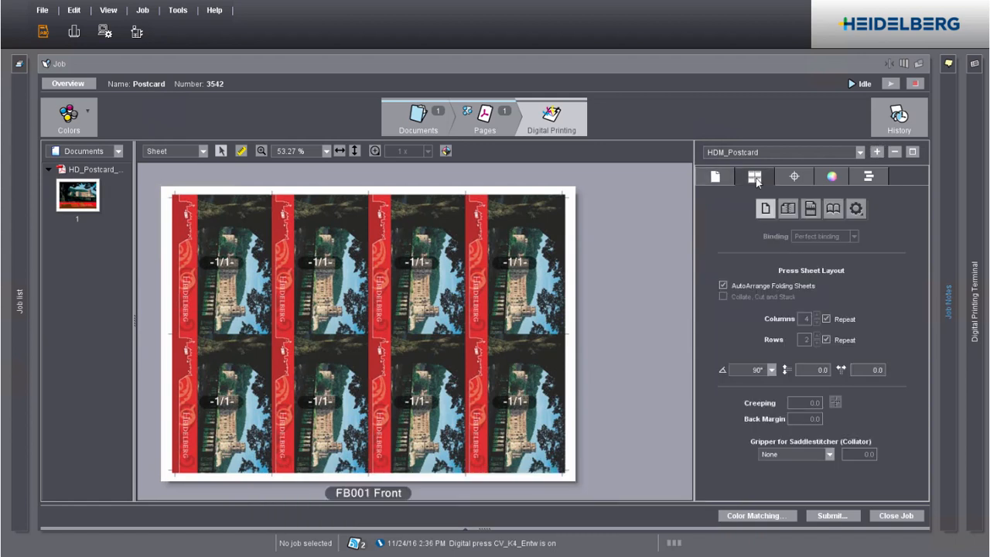
{"action": "left_click", "coordinate": [840, 177]}
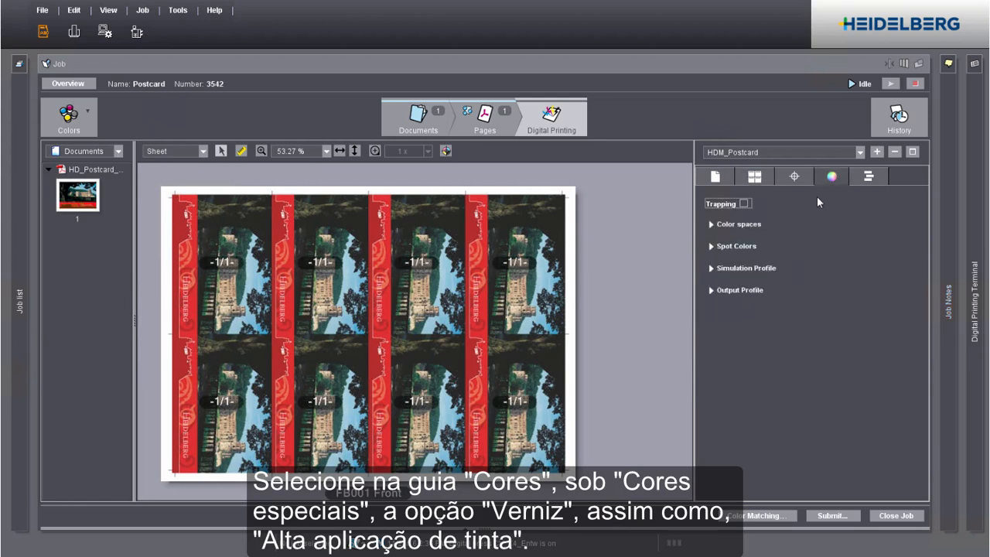
{"action": "left_click", "coordinate": [722, 247]}
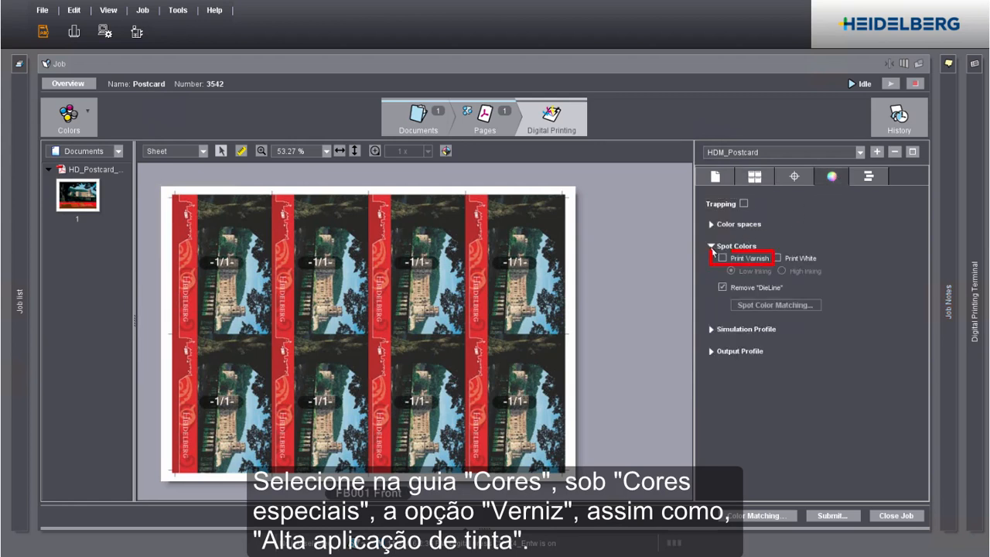
{"action": "left_click", "coordinate": [722, 257]}
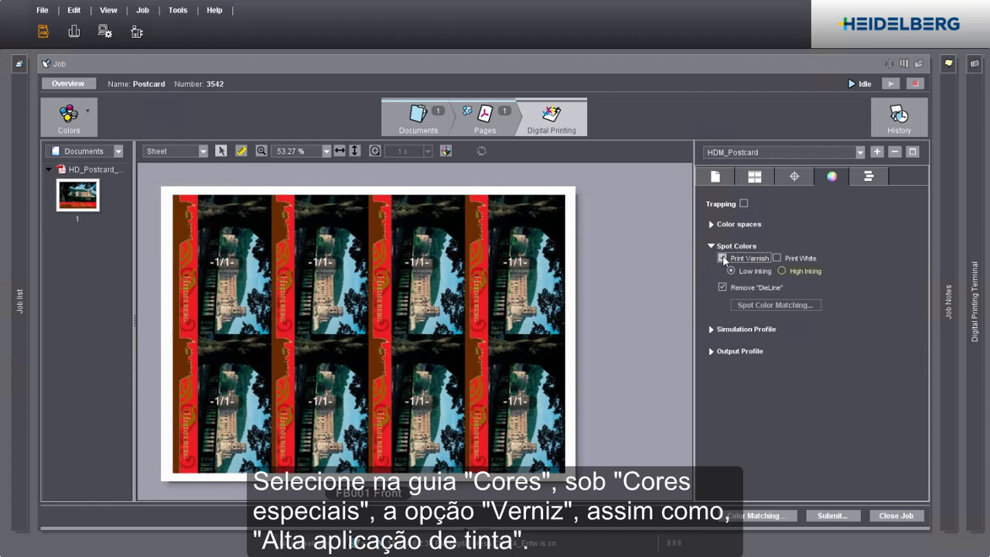
{"action": "left_click", "coordinate": [781, 272]}
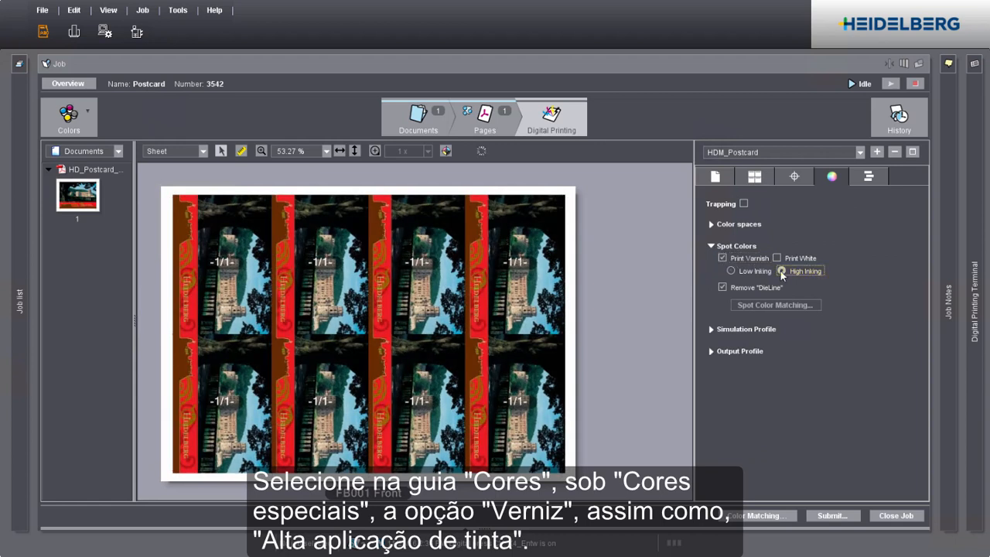
Submit the job to the press with a delivery quantity of 10.
{"action": "left_click", "coordinate": [832, 516]}
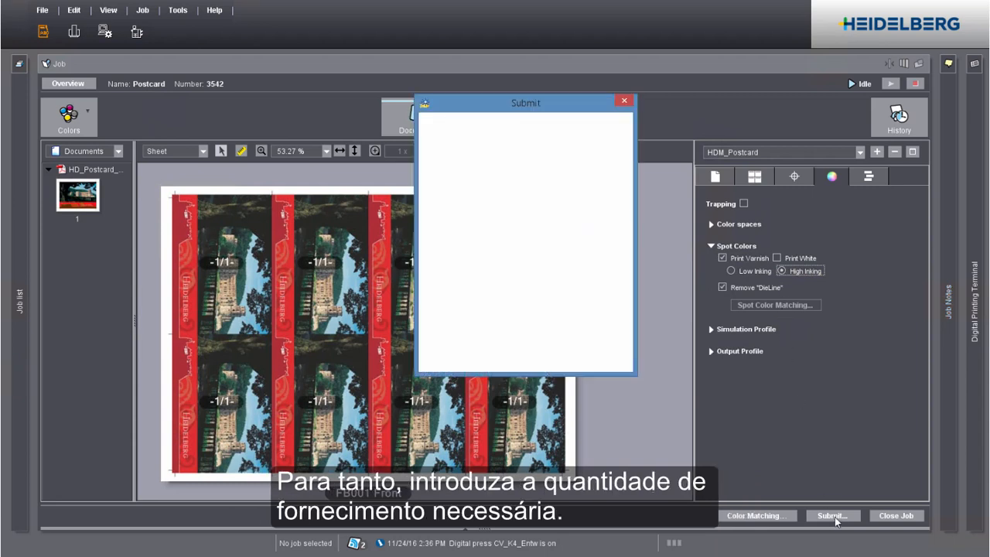
{"action": "type", "text": "10"}
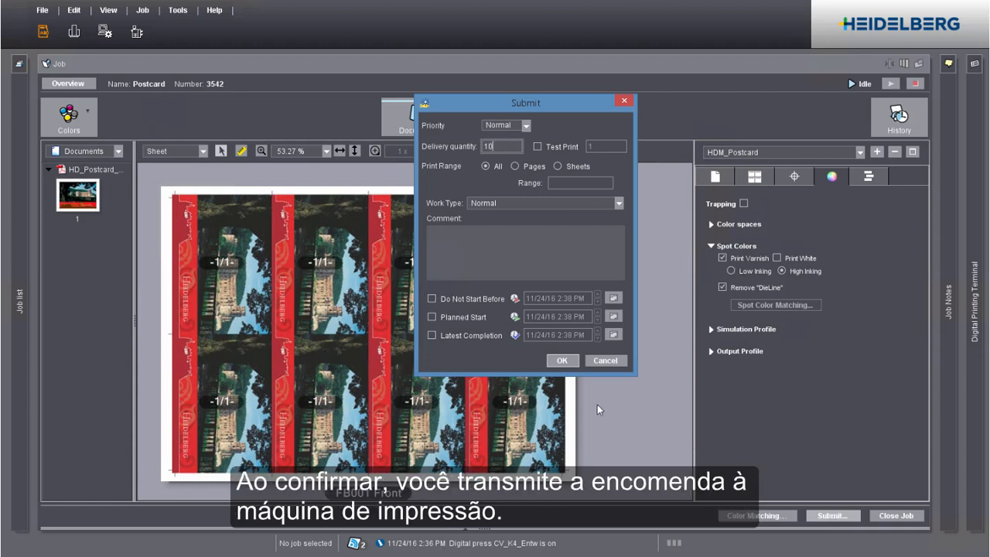
{"action": "left_click", "coordinate": [562, 362]}
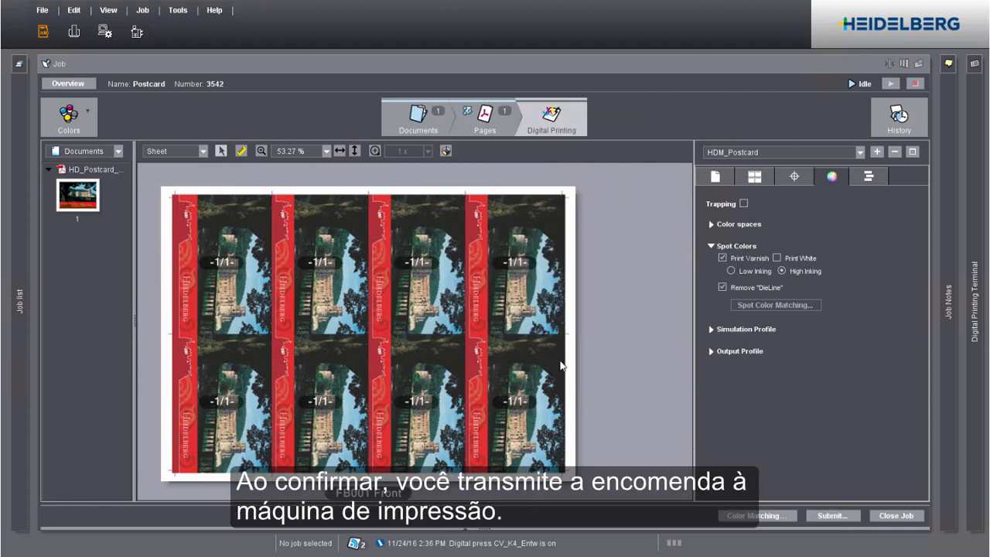